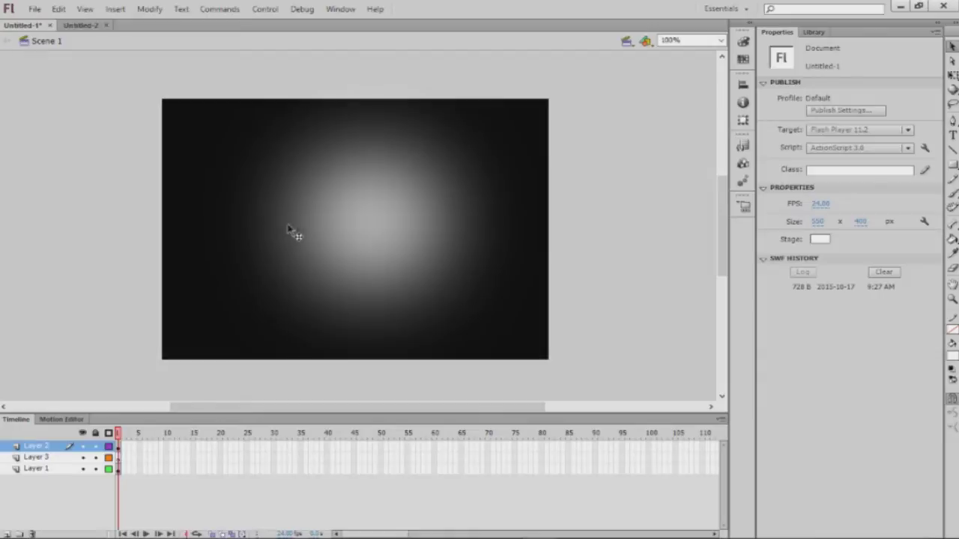
Step: Nudge the glowing blurred clip slightly left and up on the Untitled-1 stage
mouse_move(395, 243)
mouse_down()
mouse_move(377, 242)
mouse_move(387, 242)
mouse_up()
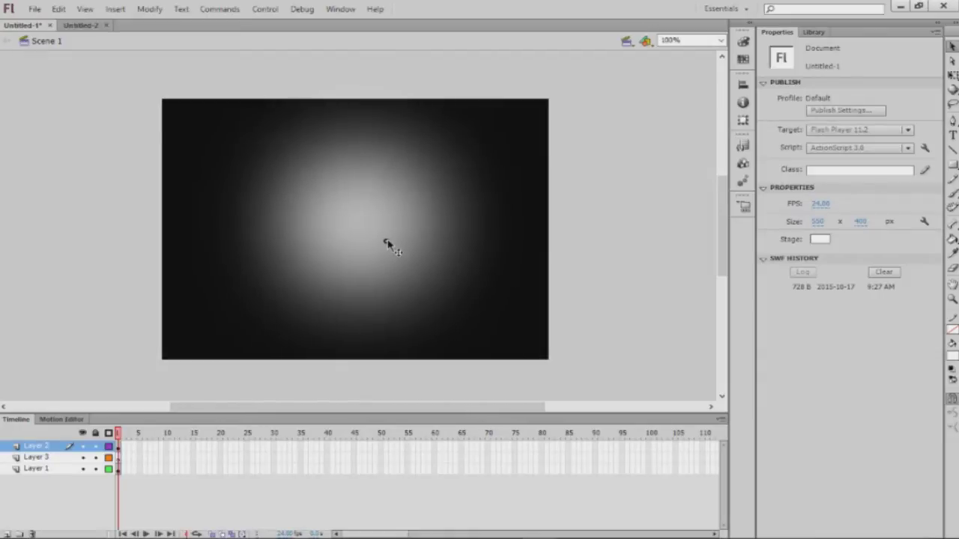
click(592, 235)
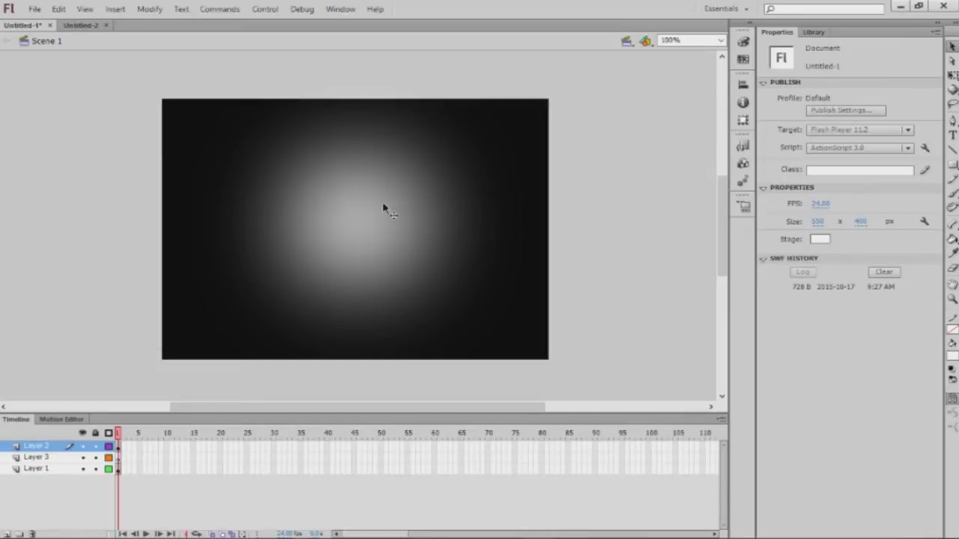
mouse_move(376, 230)
mouse_down()
mouse_move(328, 218)
mouse_move(392, 229)
mouse_up()
click(574, 237)
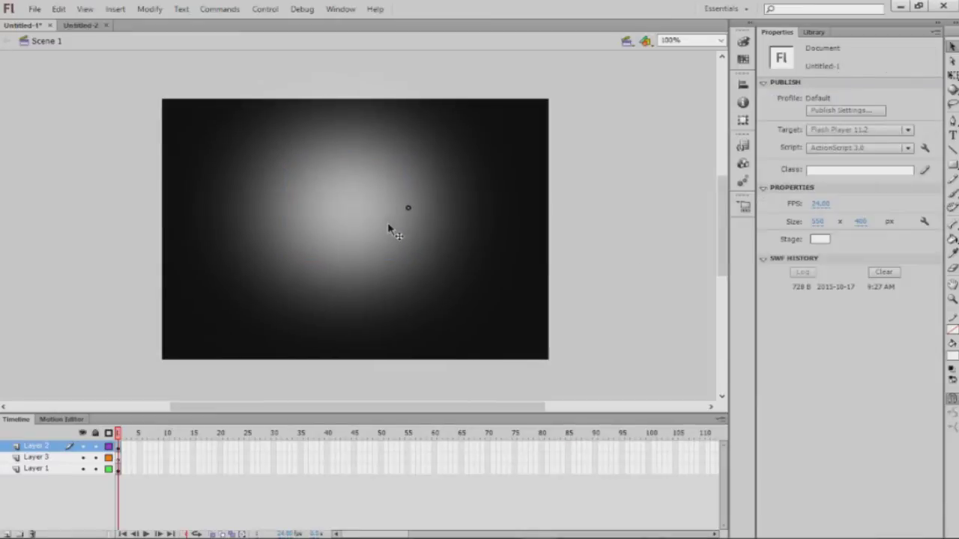
click(147, 120)
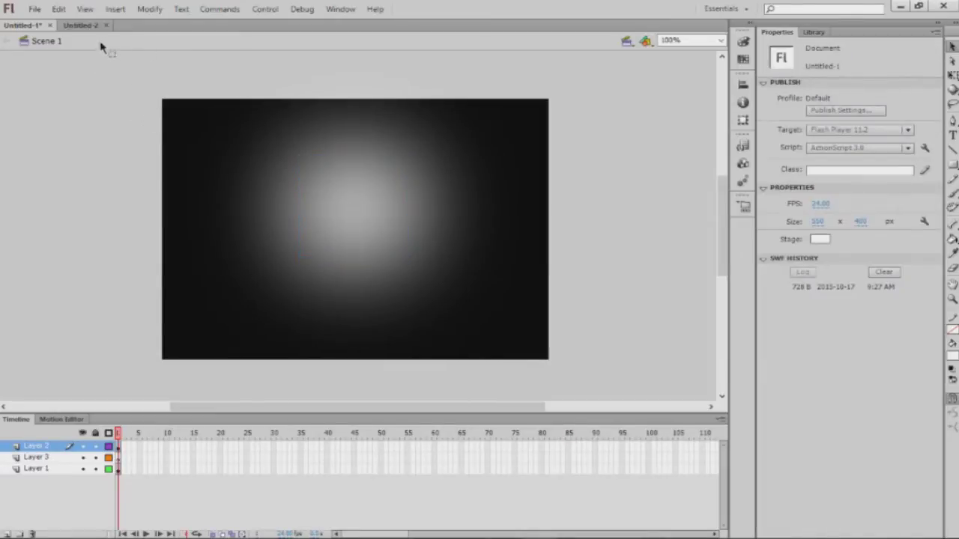
Step: Nudge the glow clip right and down, then switch to the Untitled-2 document
drag(342, 199, 353, 207)
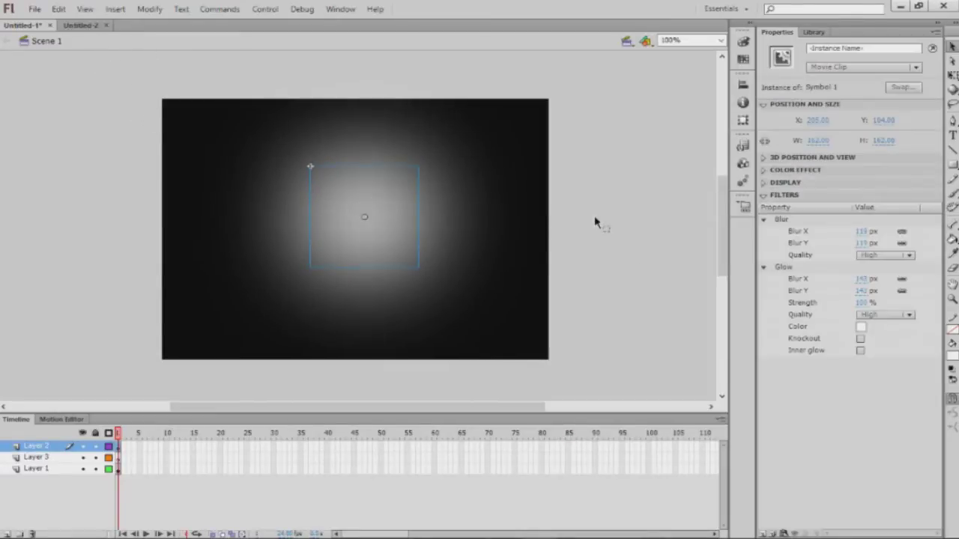
click(595, 222)
click(81, 26)
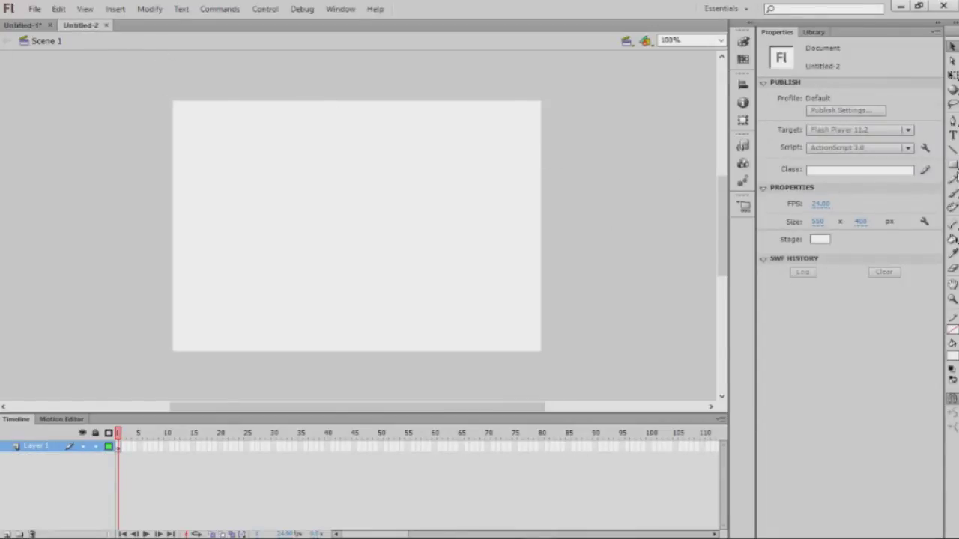
Step: Draw a black-filled rectangle spanning the entire Untitled-2 stage as the backdrop
click(952, 164)
click(824, 163)
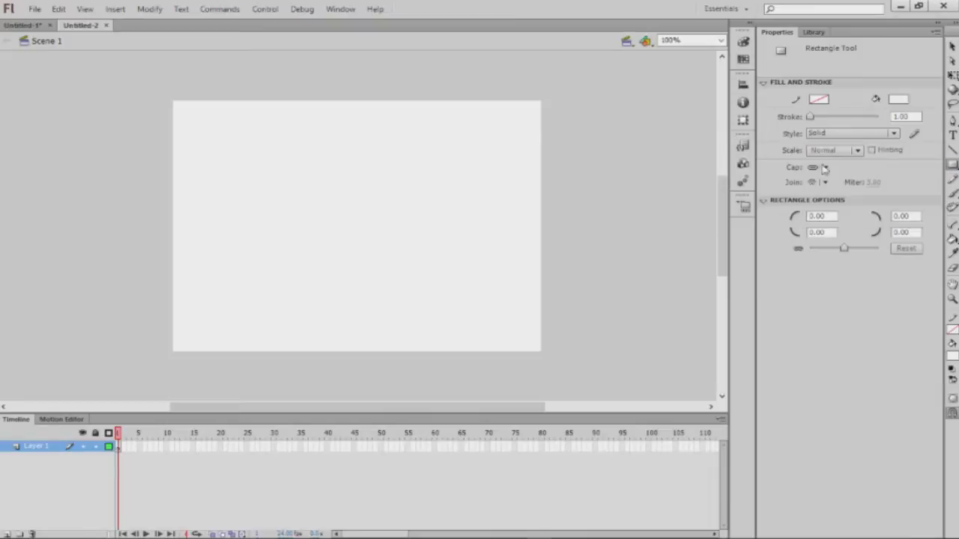
mouse_move(151, 94)
mouse_down()
mouse_move(540, 321)
mouse_move(545, 362)
mouse_up()
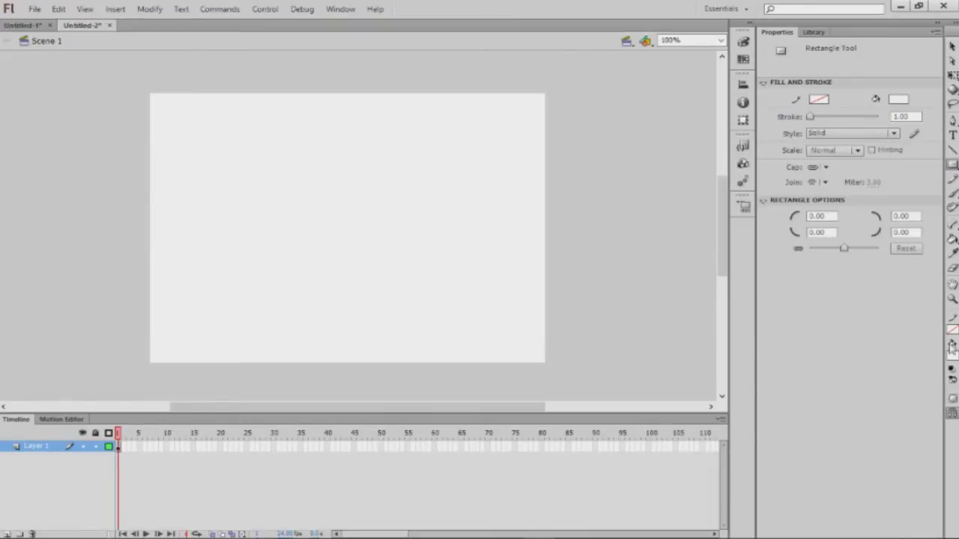
click(953, 357)
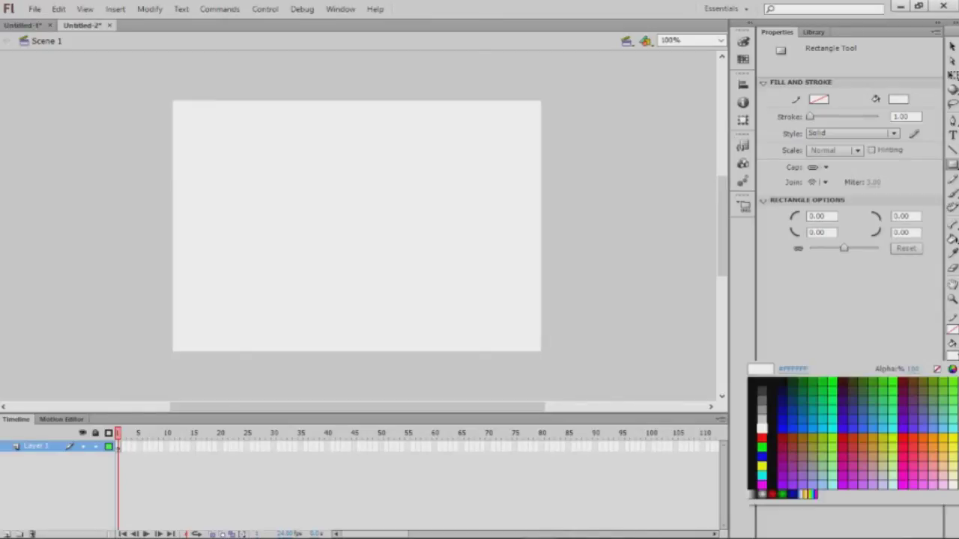
click(774, 380)
drag(158, 92, 548, 365)
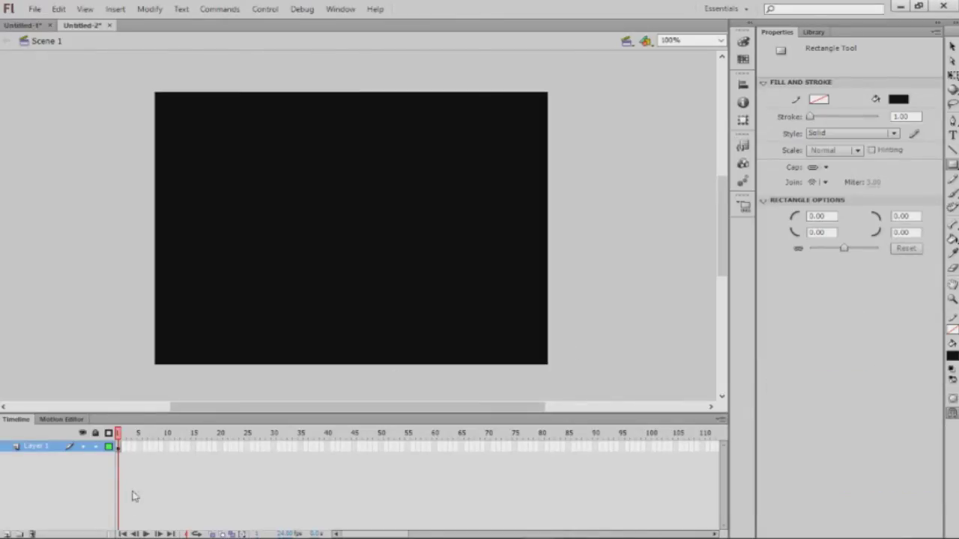
Step: Add Layer 2 above the background layer and make it the active layer
click(7, 534)
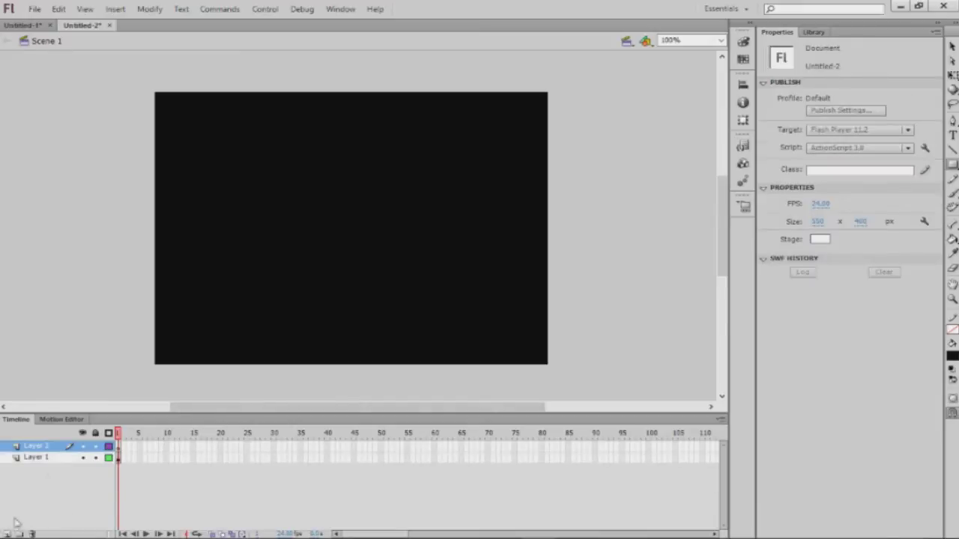
click(58, 447)
click(60, 457)
click(56, 448)
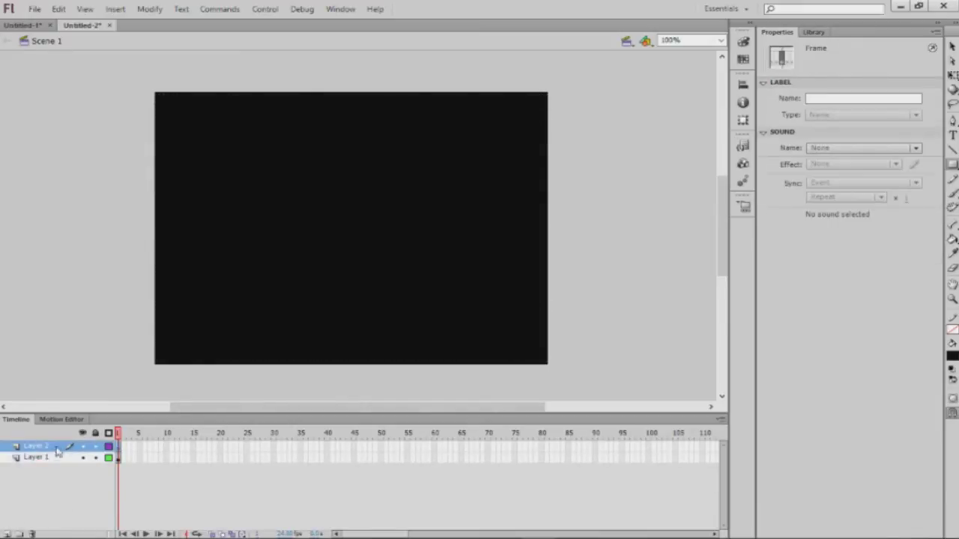
Step: Draw a 164 × 164 yellow circle near the stage centre with the Oval tool
drag(950, 166, 840, 175)
mouse_move(307, 165)
mouse_down()
mouse_move(412, 251)
mouse_move(357, 236)
mouse_up()
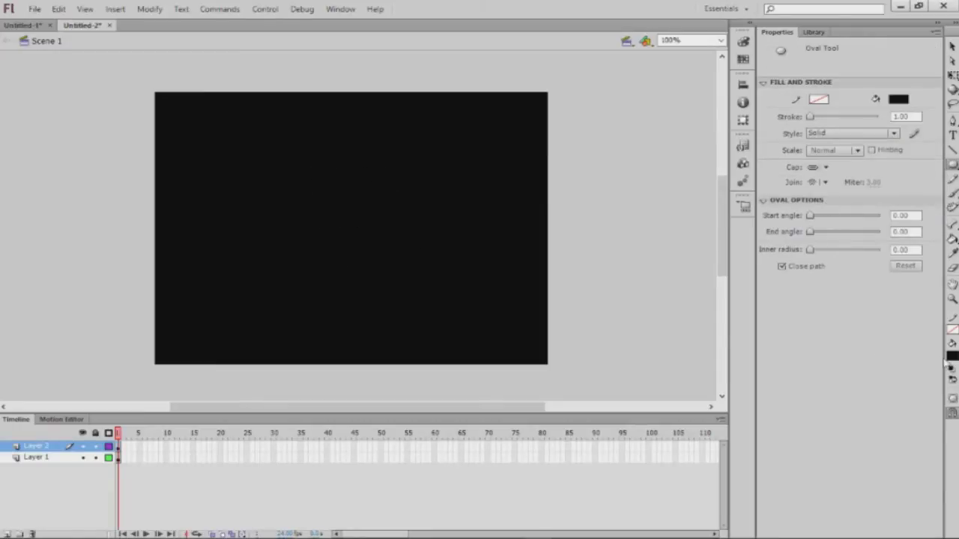
click(950, 356)
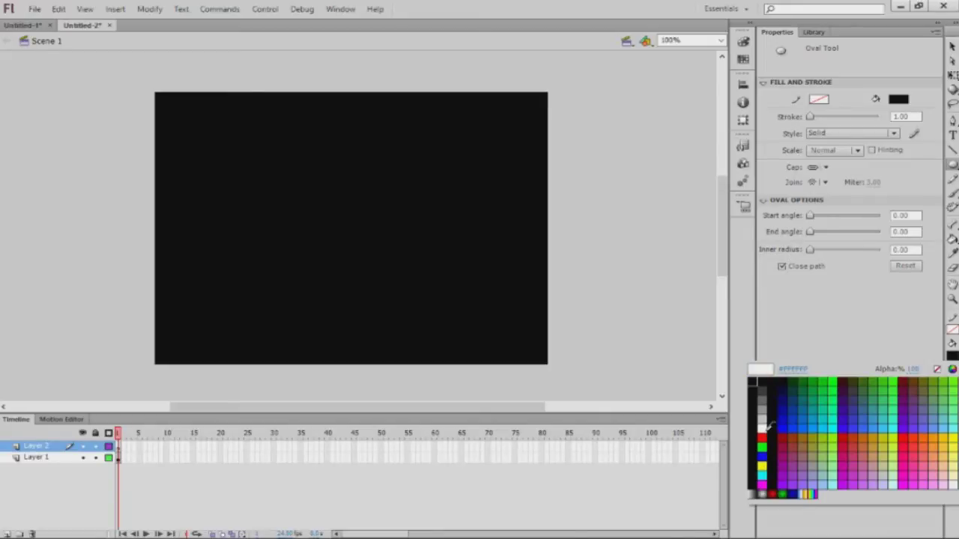
click(763, 464)
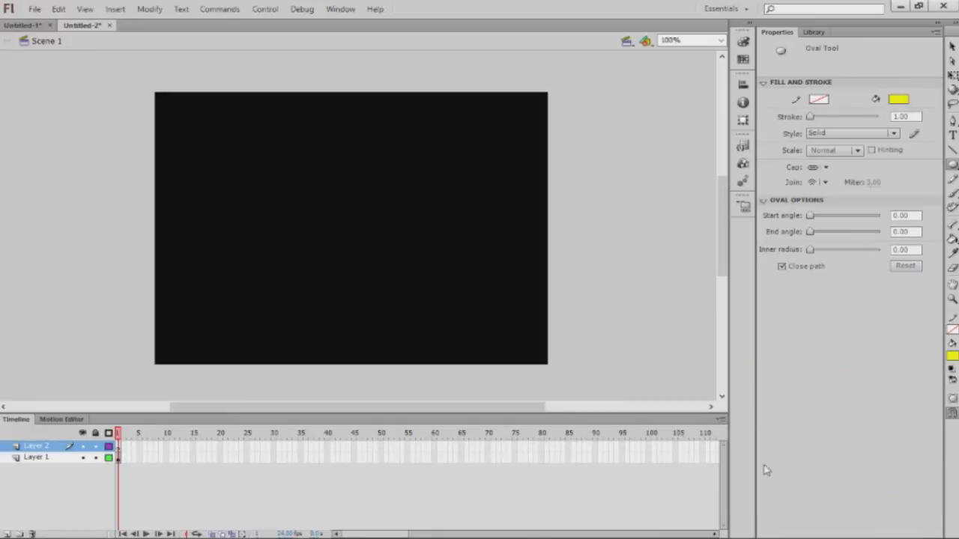
drag(318, 175, 430, 282)
Step: Shift the yellow circle slightly left and leave it selected
click(952, 46)
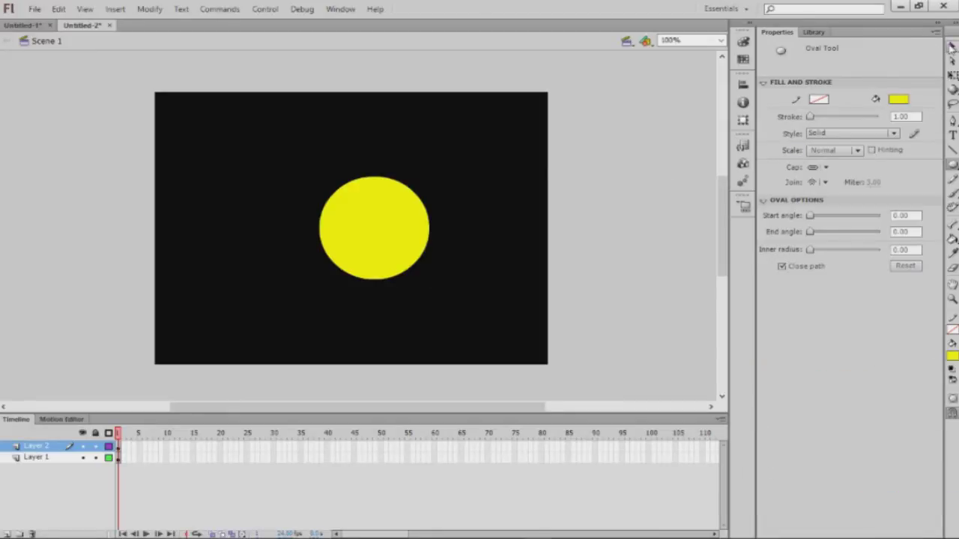
drag(413, 232, 409, 236)
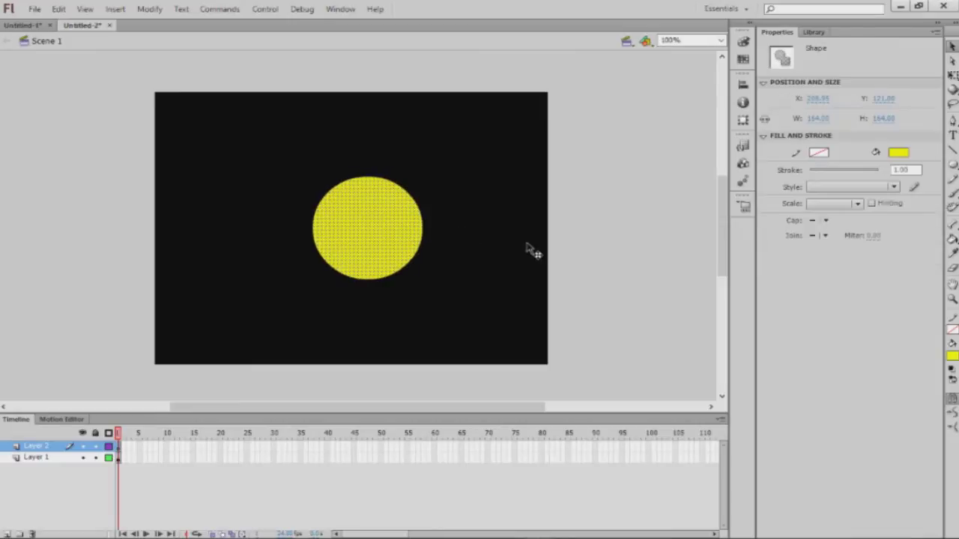
click(598, 268)
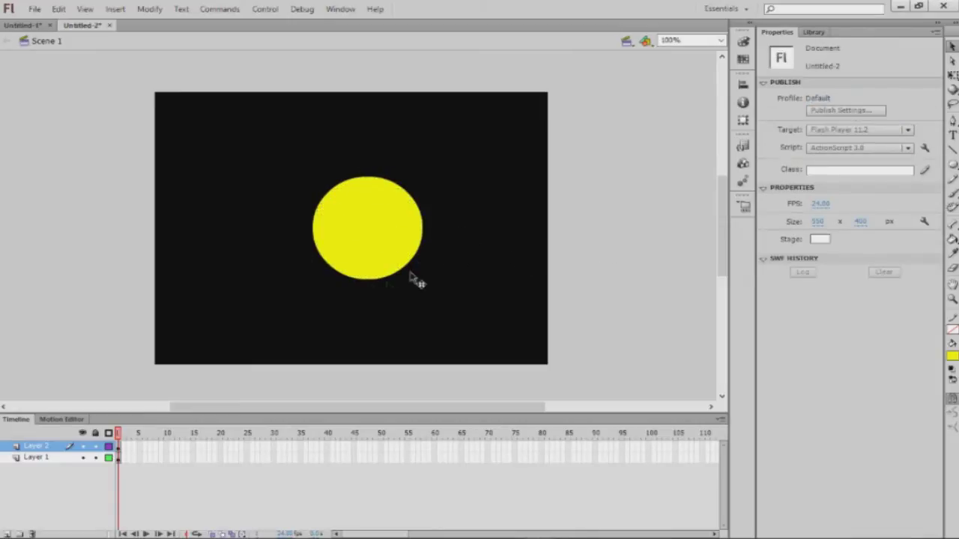
drag(370, 246, 367, 241)
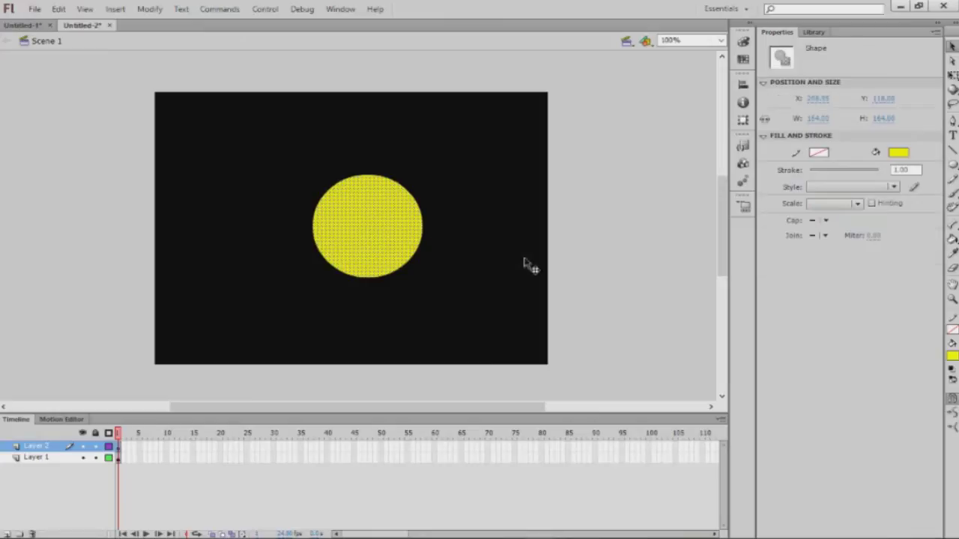
Step: Convert the yellow circle into a Movie Clip symbol named Symbol 1
right_click(392, 238)
right_click(374, 197)
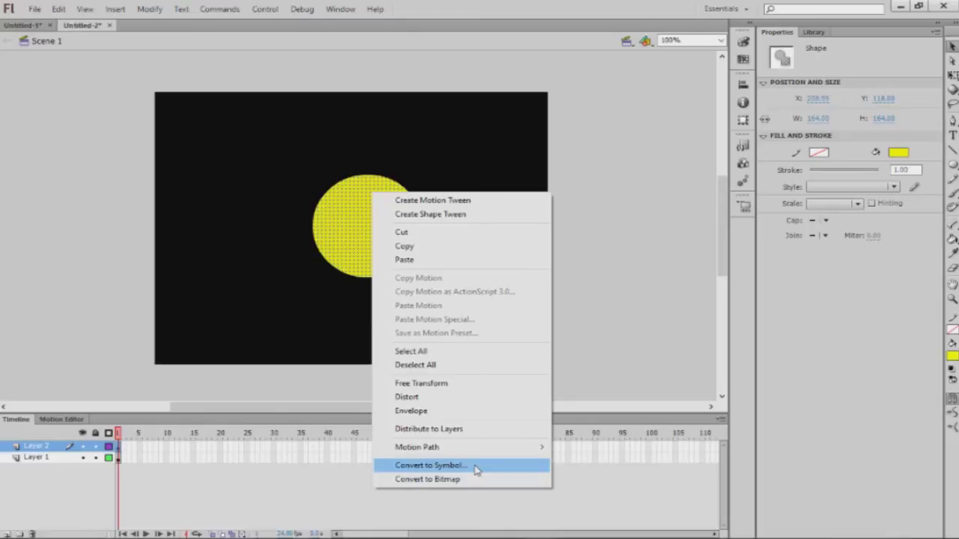
click(475, 469)
click(381, 104)
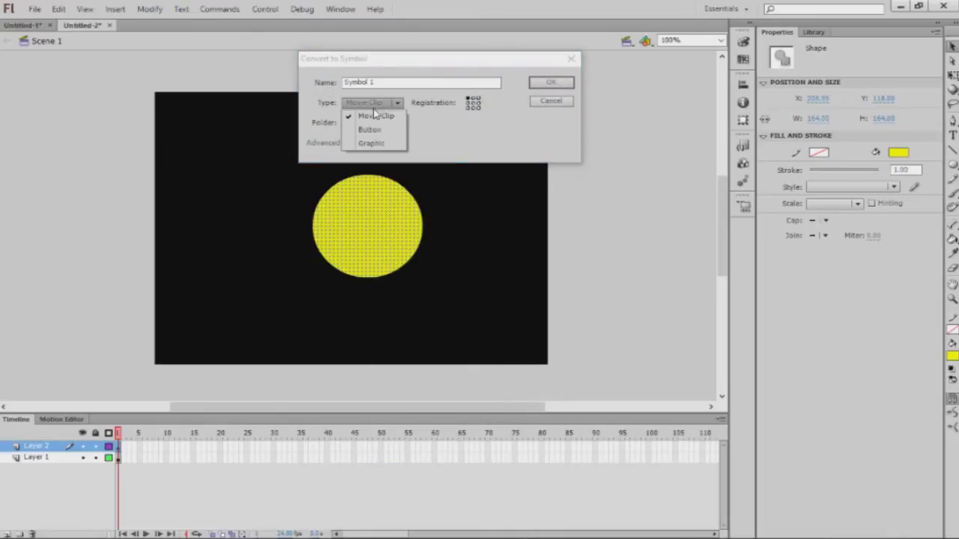
click(370, 117)
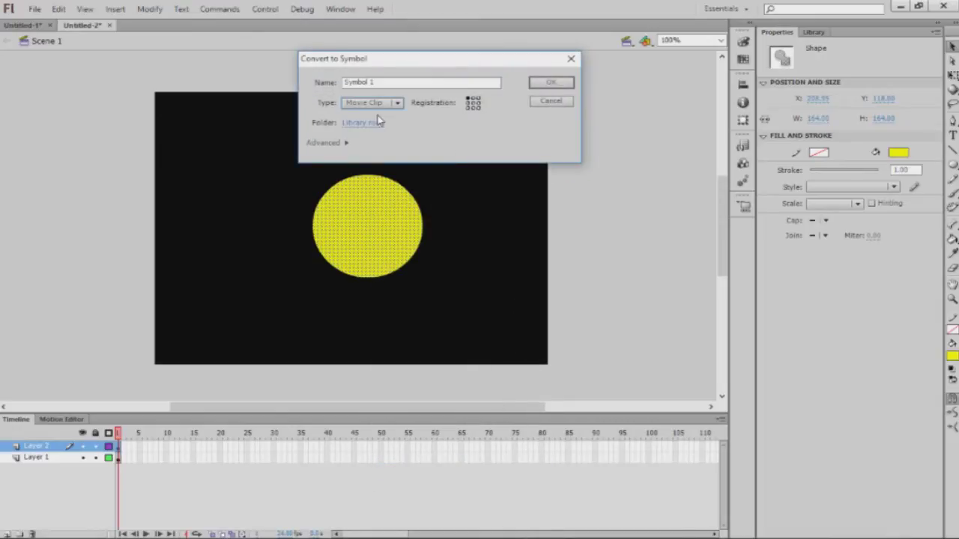
click(549, 83)
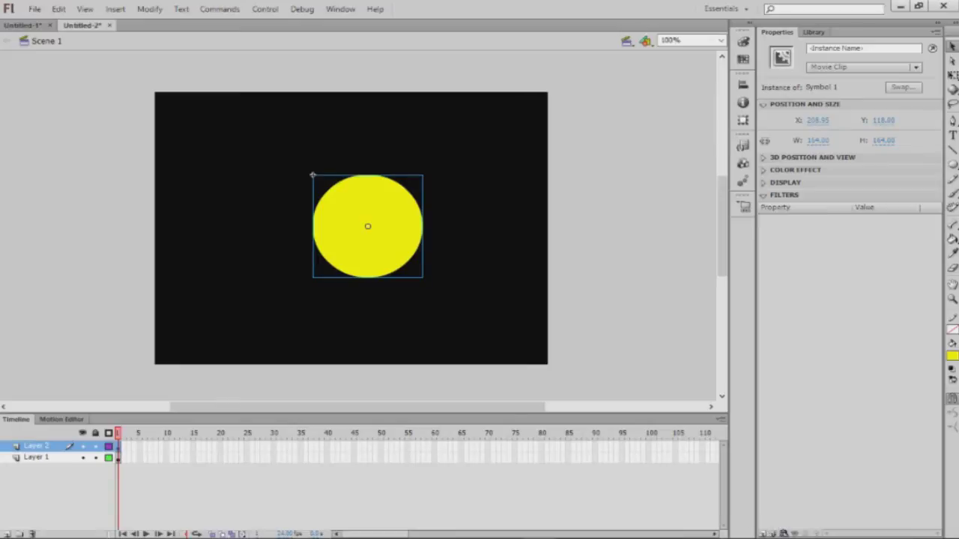
Step: Add a Glow filter to the Symbol 1 circle with High quality
click(767, 534)
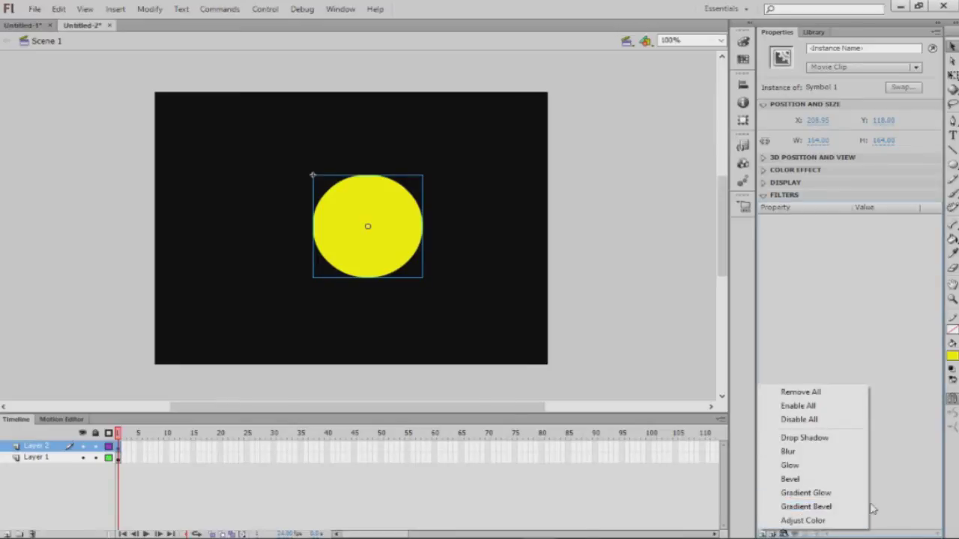
click(799, 521)
click(767, 534)
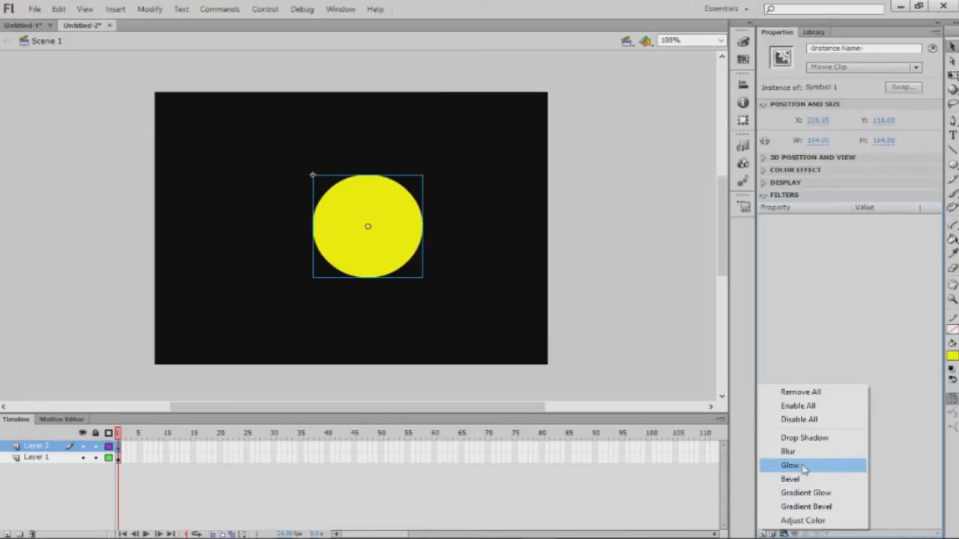
click(803, 468)
click(892, 268)
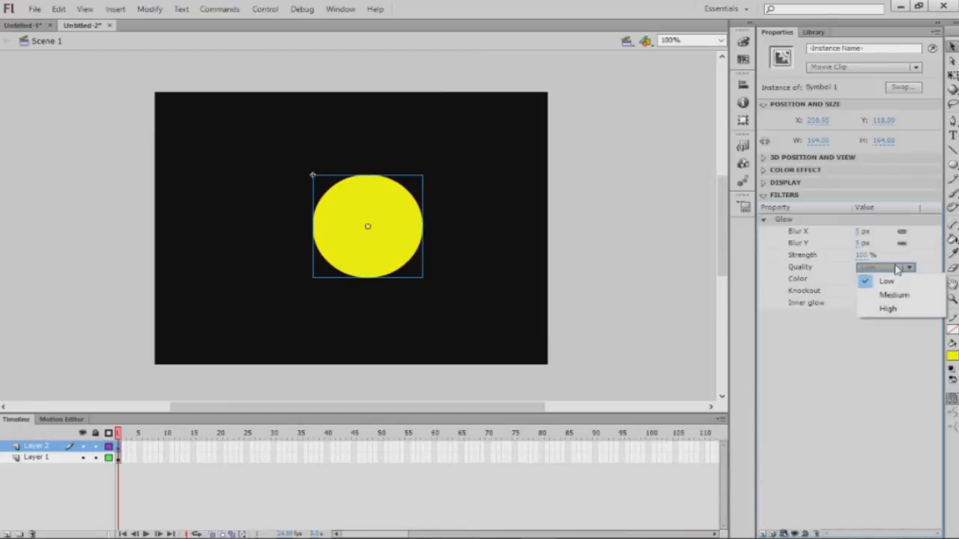
click(893, 311)
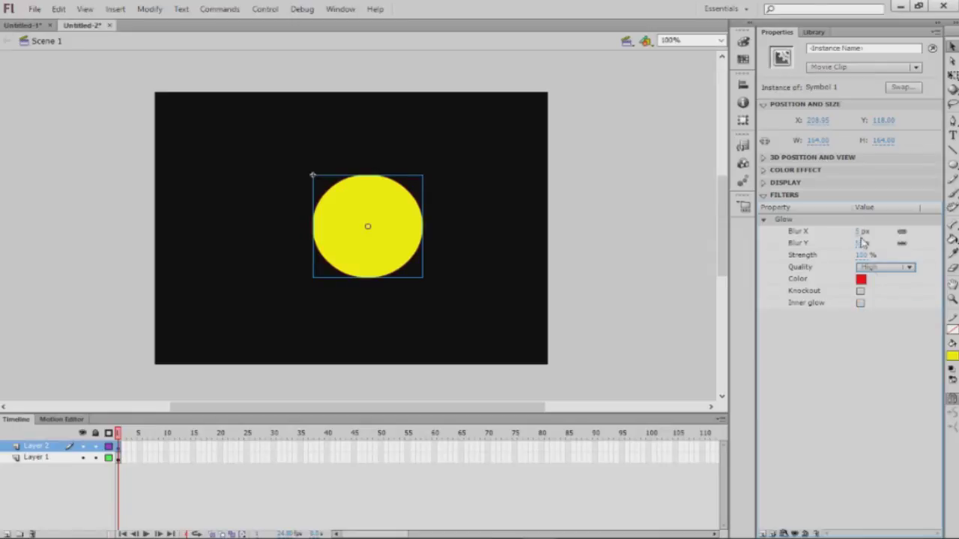
Step: Make the glow yellow with 141 px blur and move the circle slightly right and down
click(861, 280)
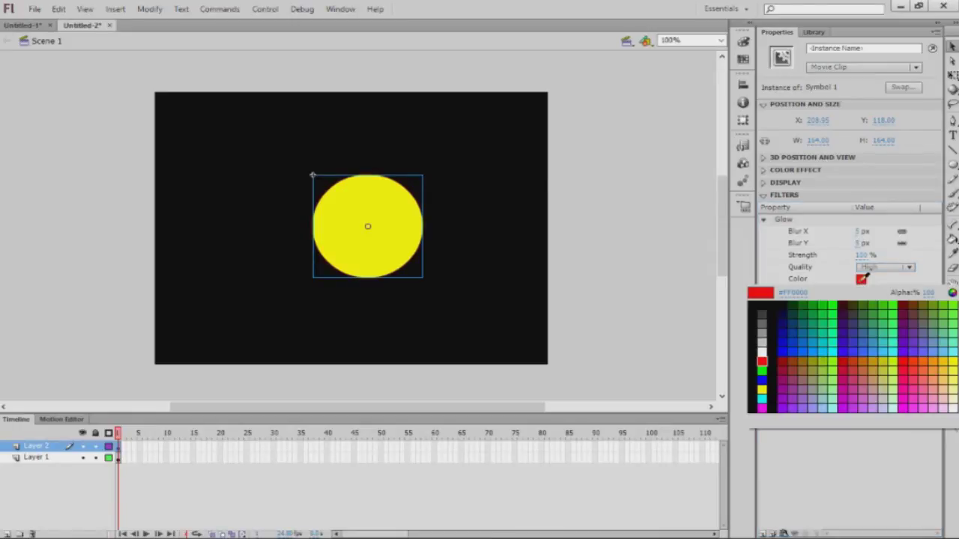
click(763, 389)
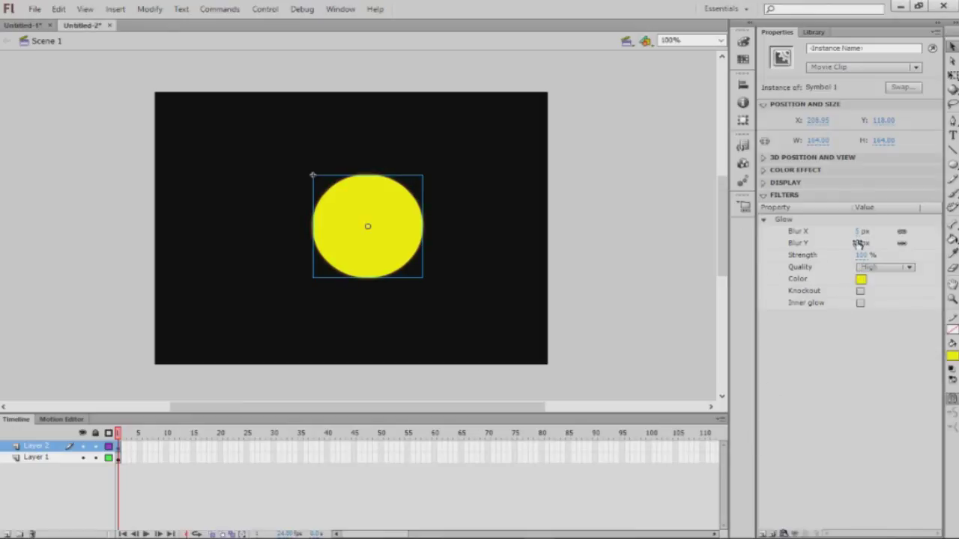
drag(861, 243, 903, 246)
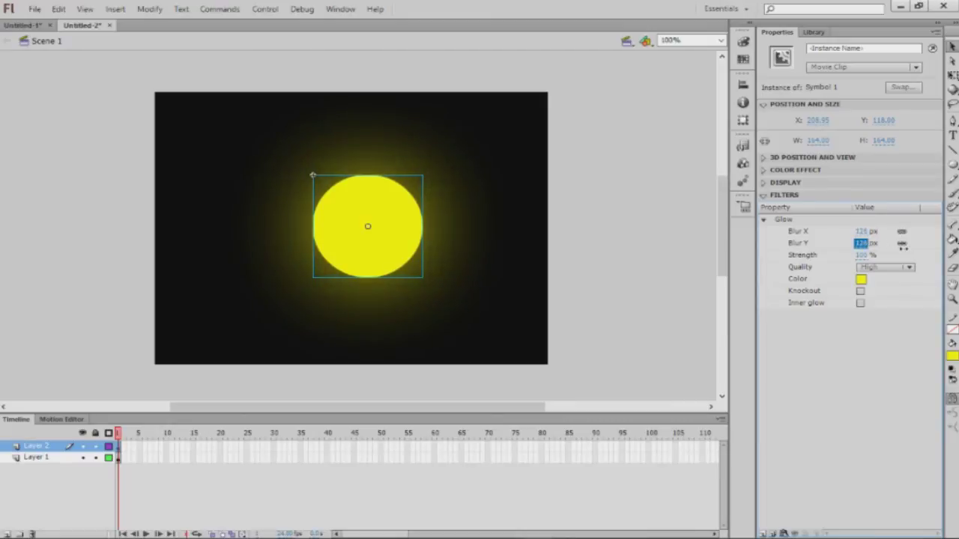
drag(375, 220, 398, 210)
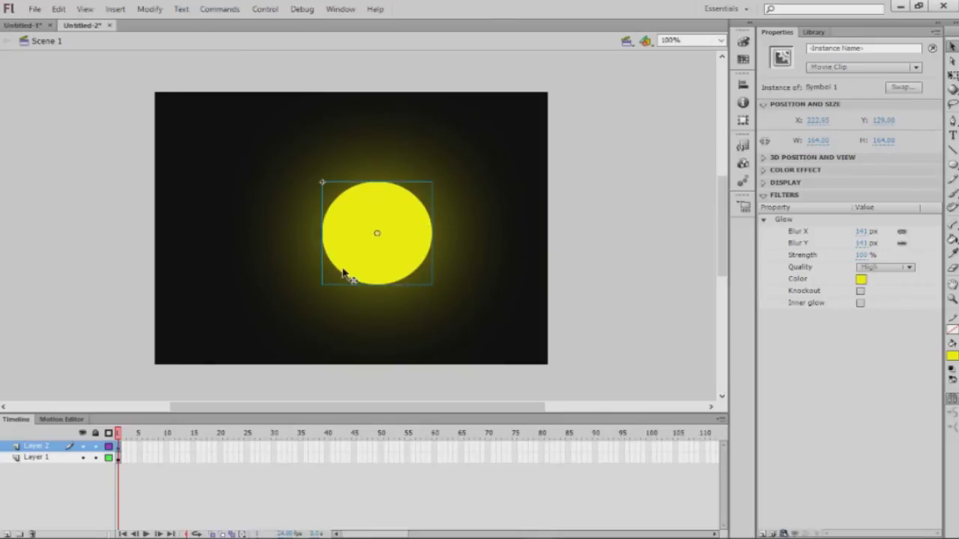
click(764, 533)
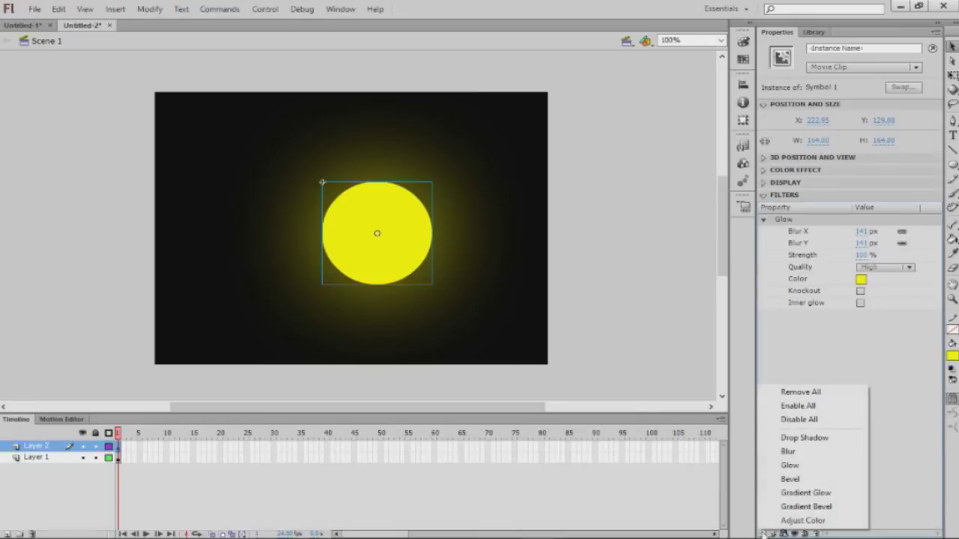
Step: Add a High-quality Blur filter of 31 px (Blur X and Y linked) to the circle
click(788, 451)
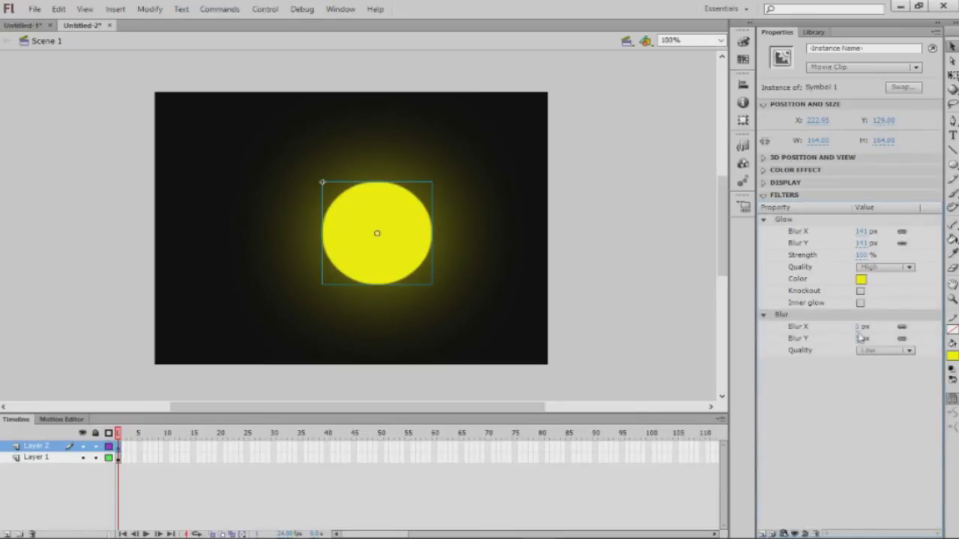
click(886, 351)
click(888, 393)
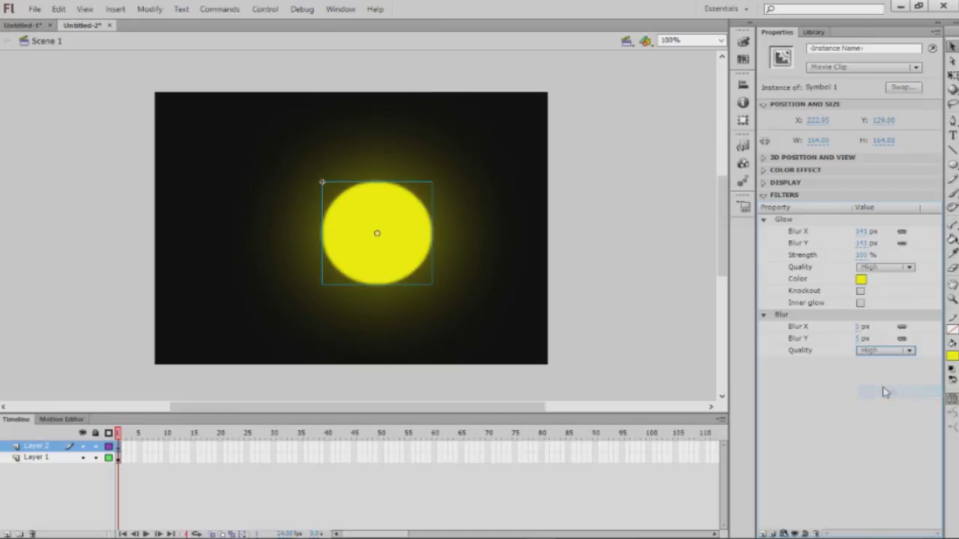
click(861, 327)
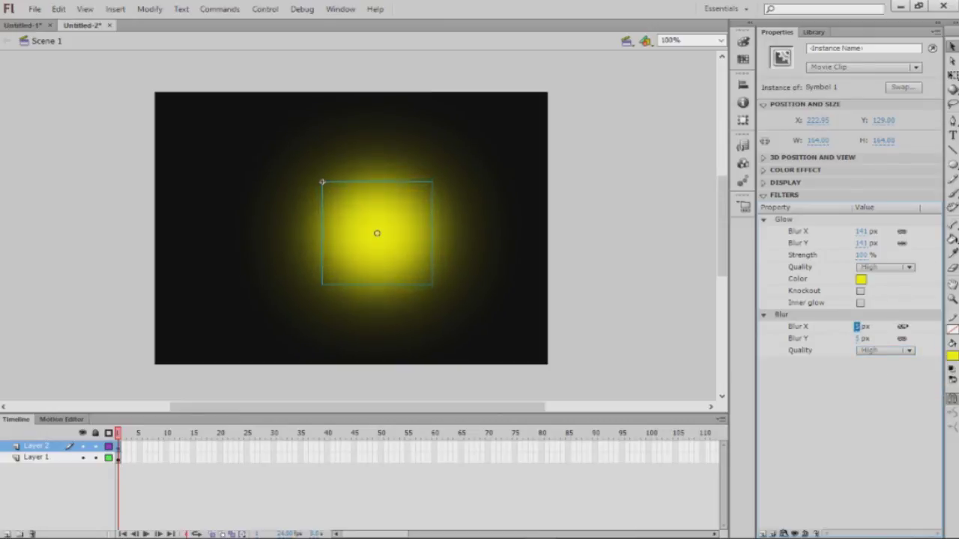
text(31)
key(Return)
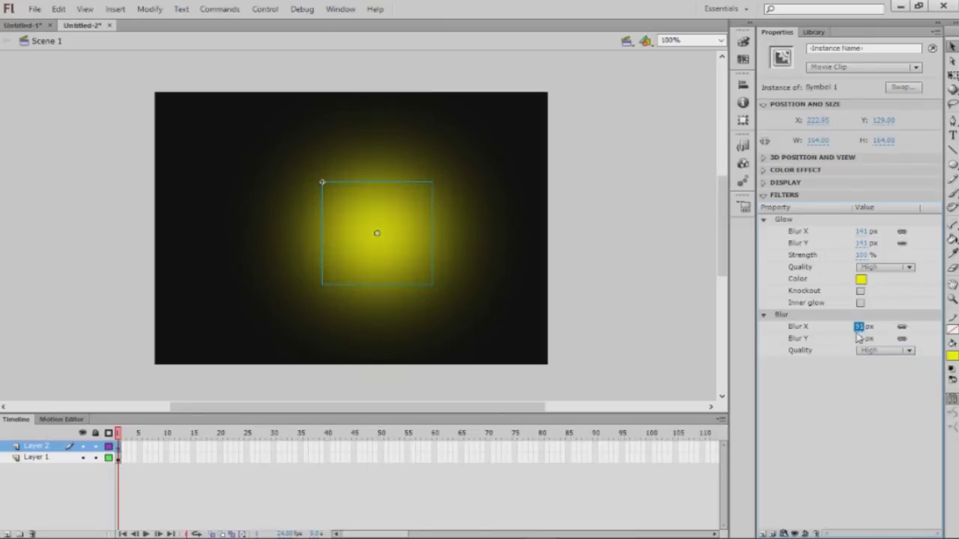
click(644, 337)
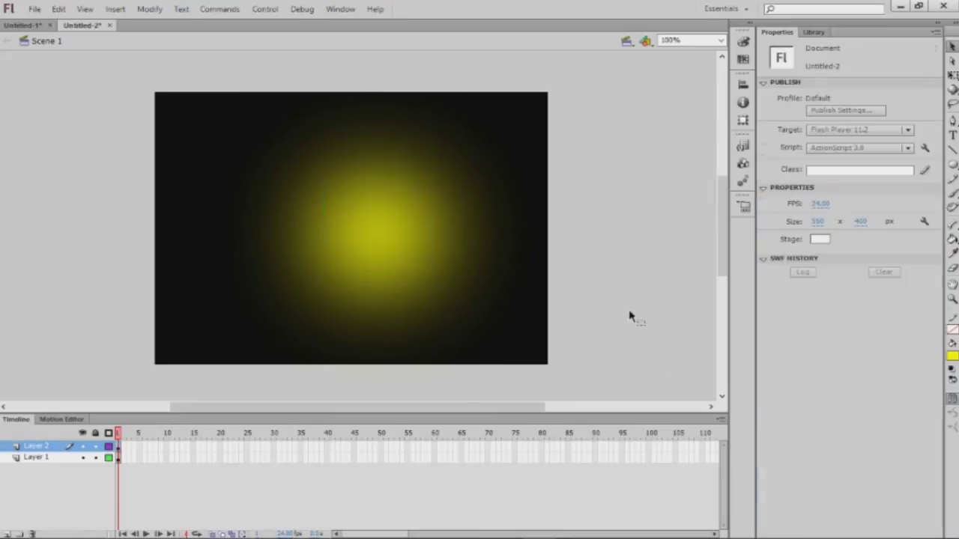
Step: Check the glow symbol's filters, then drag it slightly right on the black stage
click(401, 235)
click(666, 296)
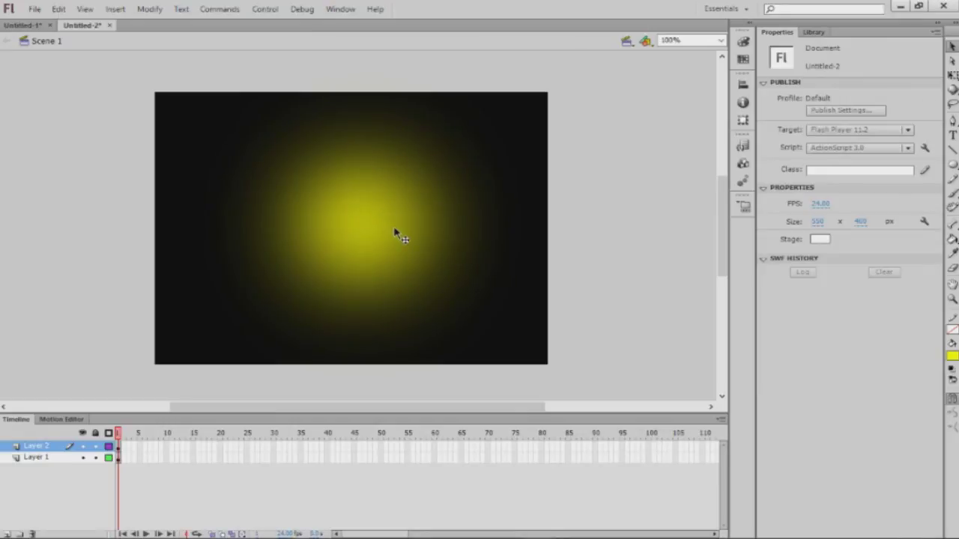
click(375, 221)
click(617, 242)
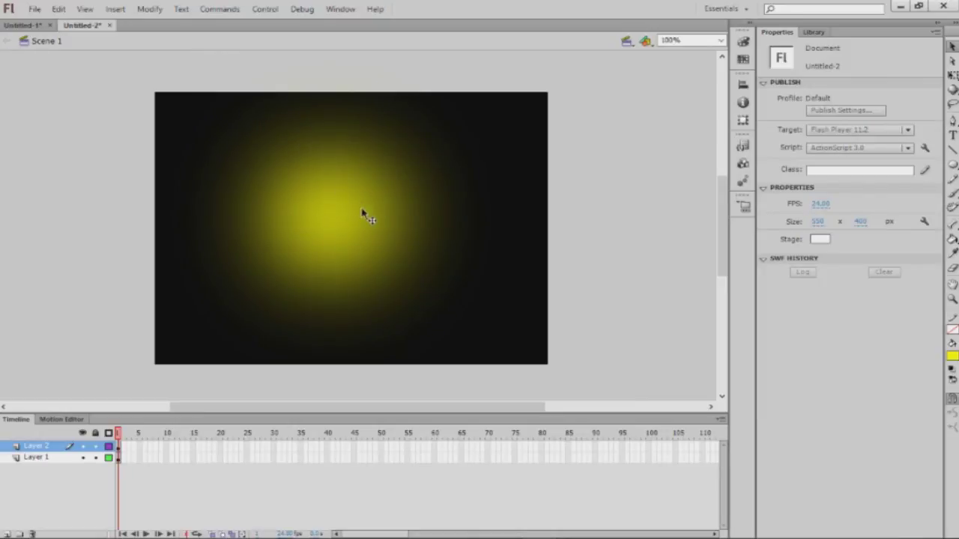
drag(368, 217, 385, 217)
click(690, 272)
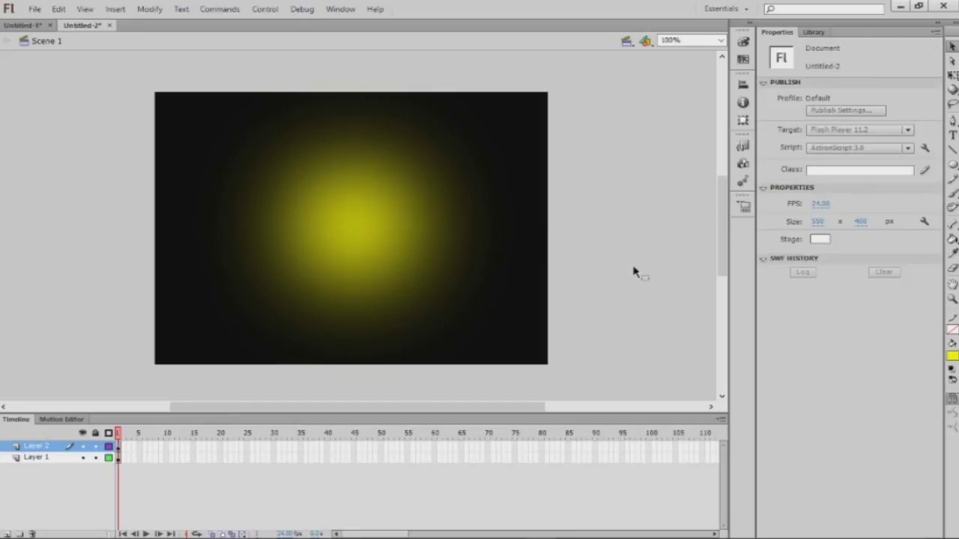